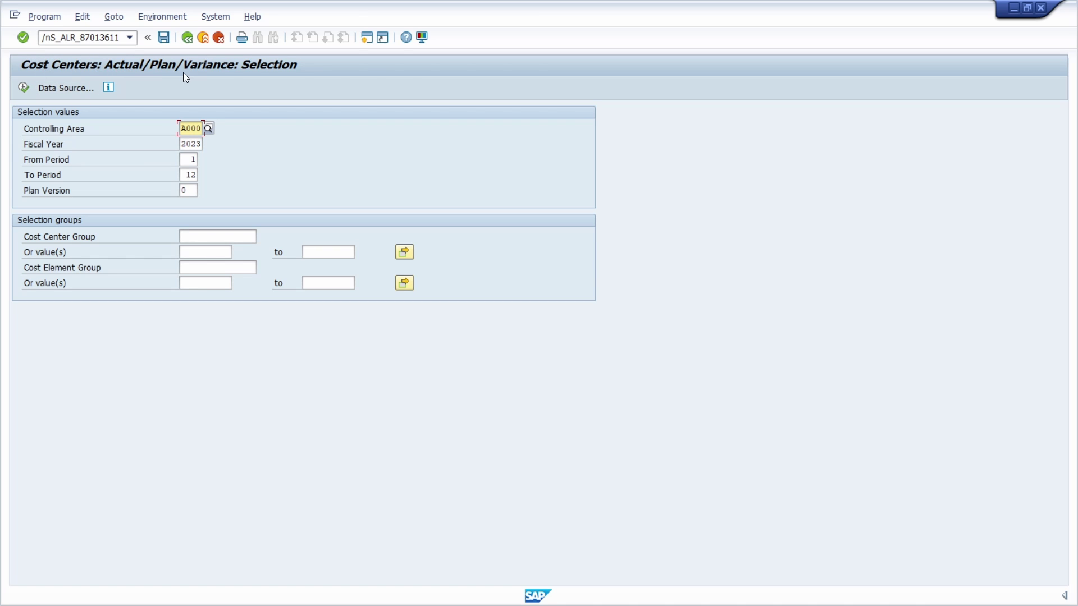
Execute the cost center report and move the opened Excel worksheet window into place.
click(23, 89)
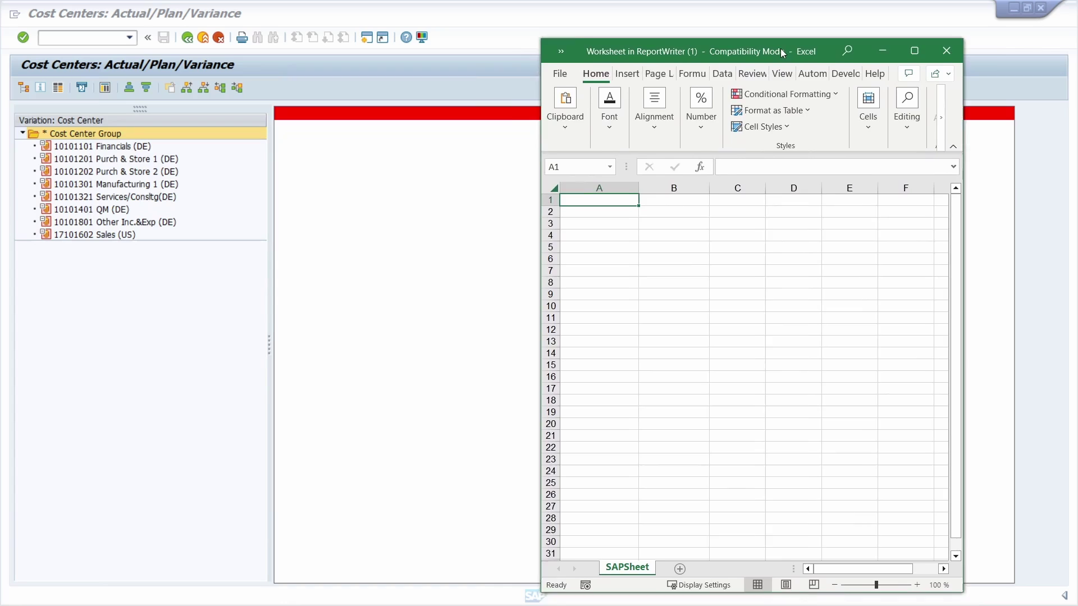
drag(780, 48, 758, 43)
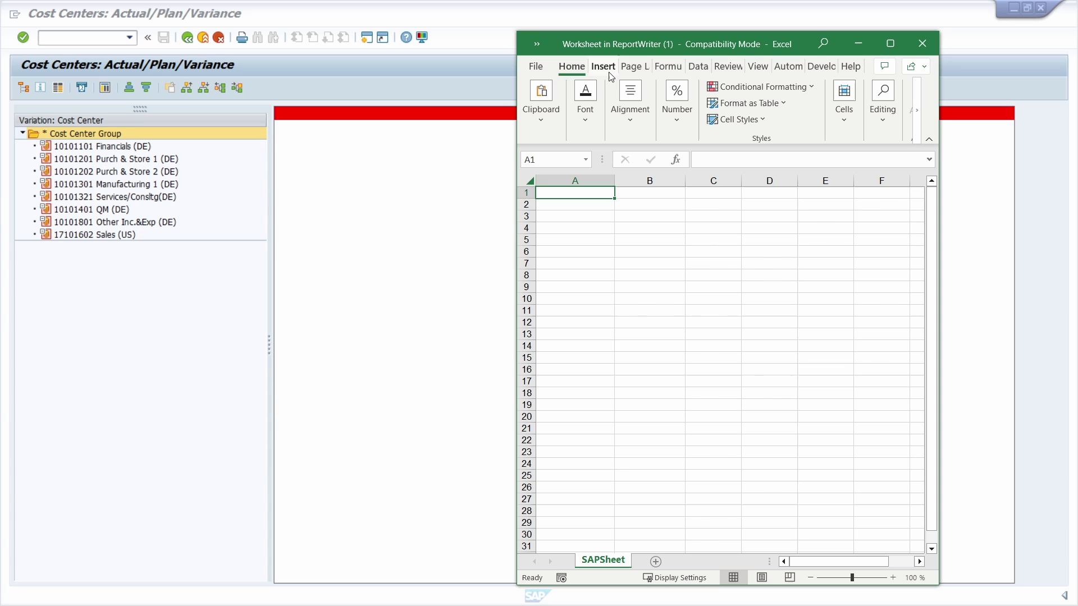
drag(624, 46, 665, 39)
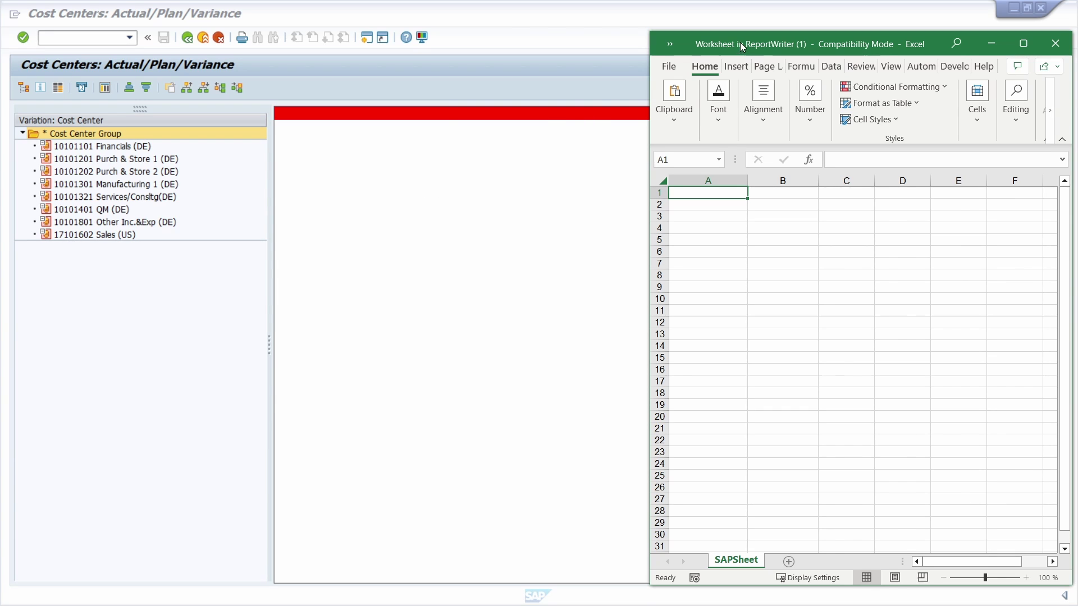
drag(831, 47, 692, 44)
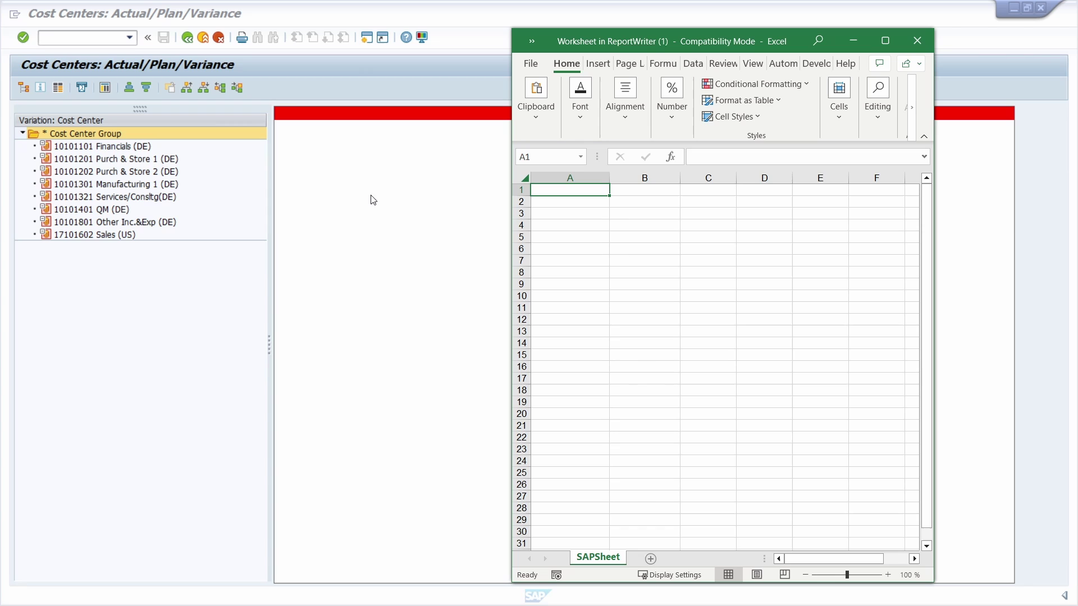
In Excel Options > General, set multiple displays to 'Optimize for compatibility' and apply.
click(530, 64)
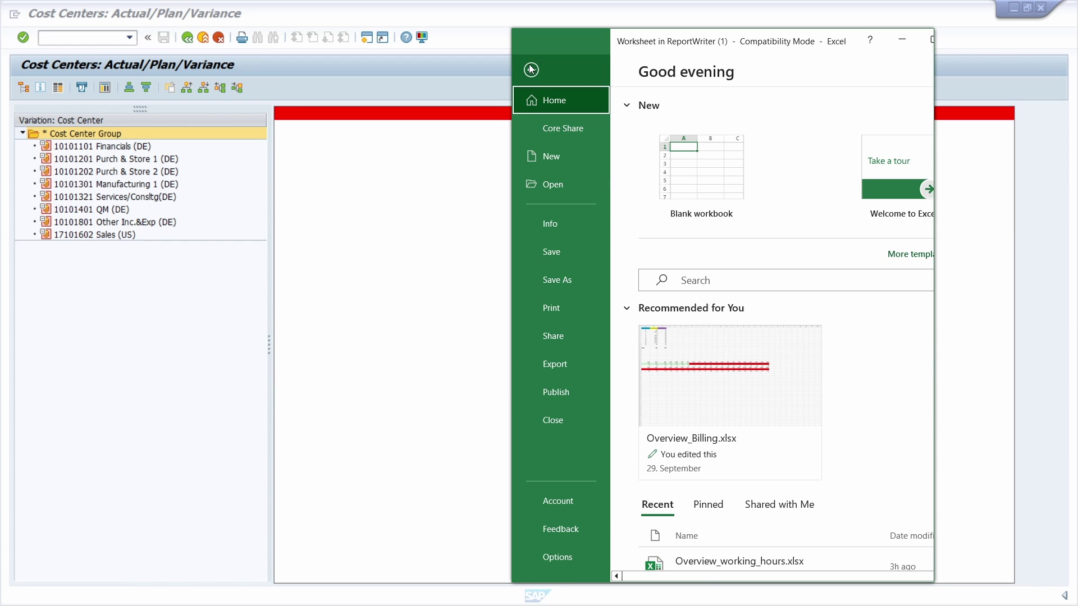
click(563, 559)
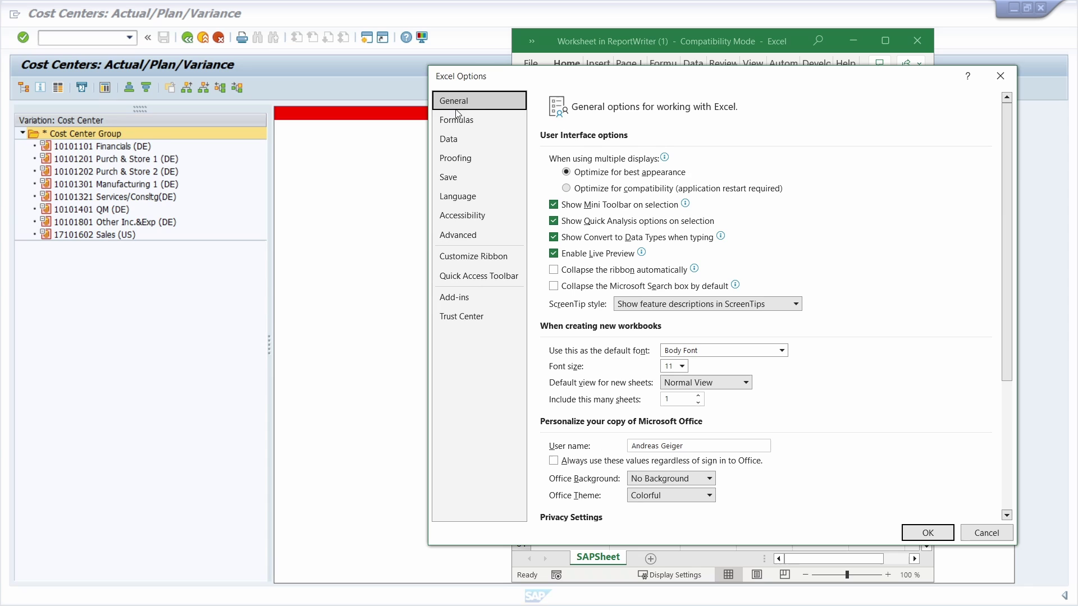
click(567, 192)
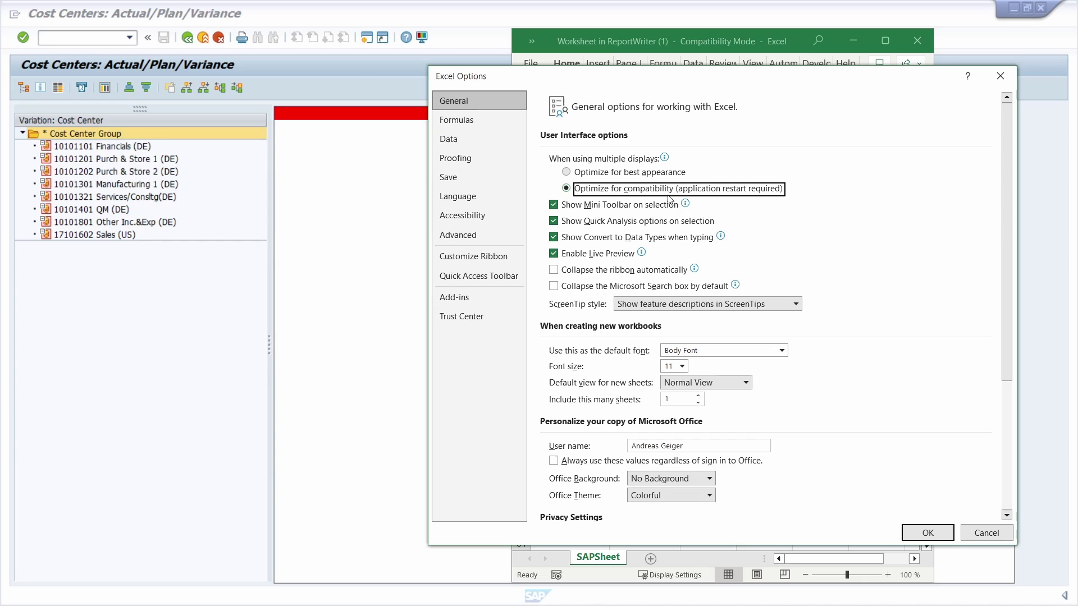
mouse_move(733, 195)
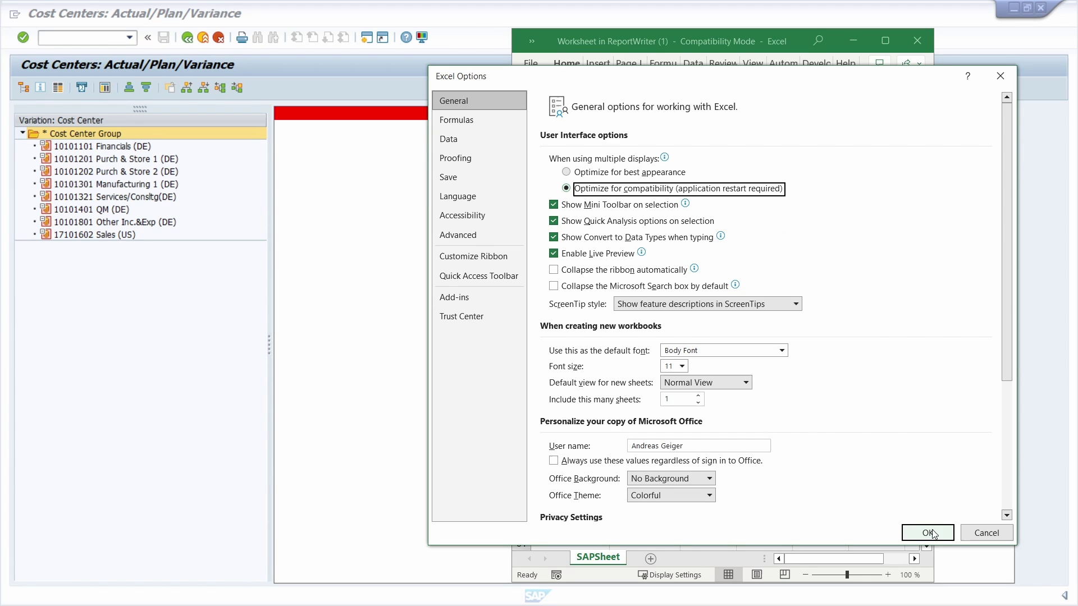
click(927, 533)
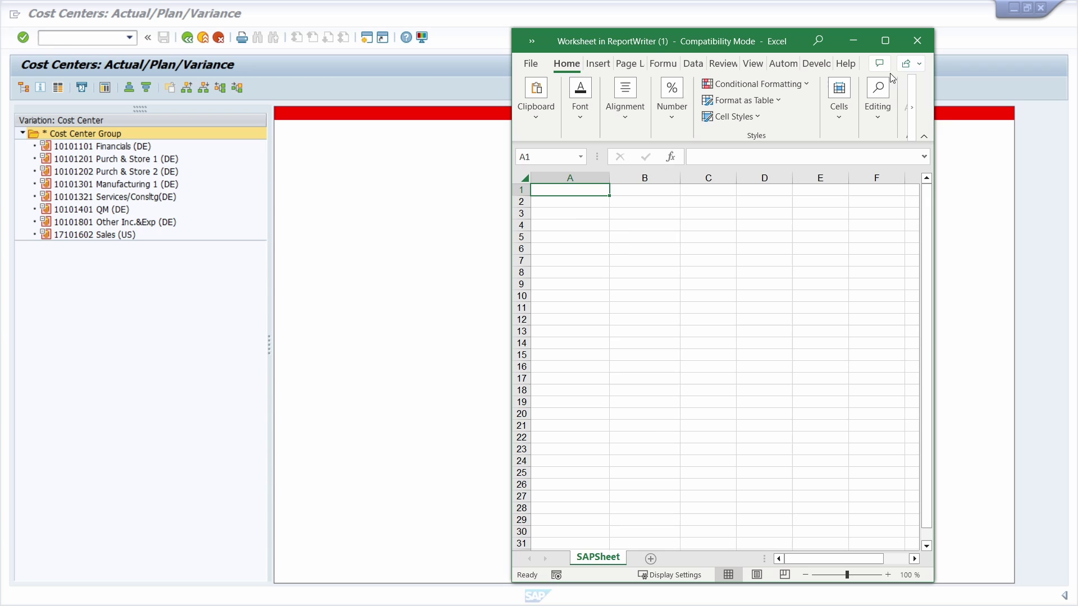
Close the Excel worksheet window and confirm the pending Excel Options dialog with OK.
click(917, 41)
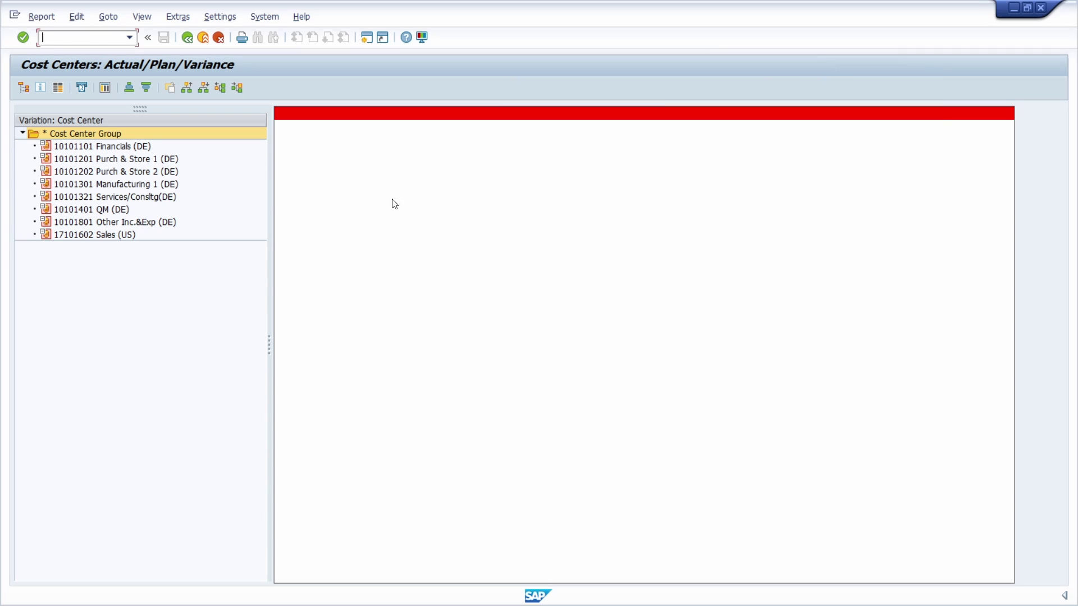
click(191, 334)
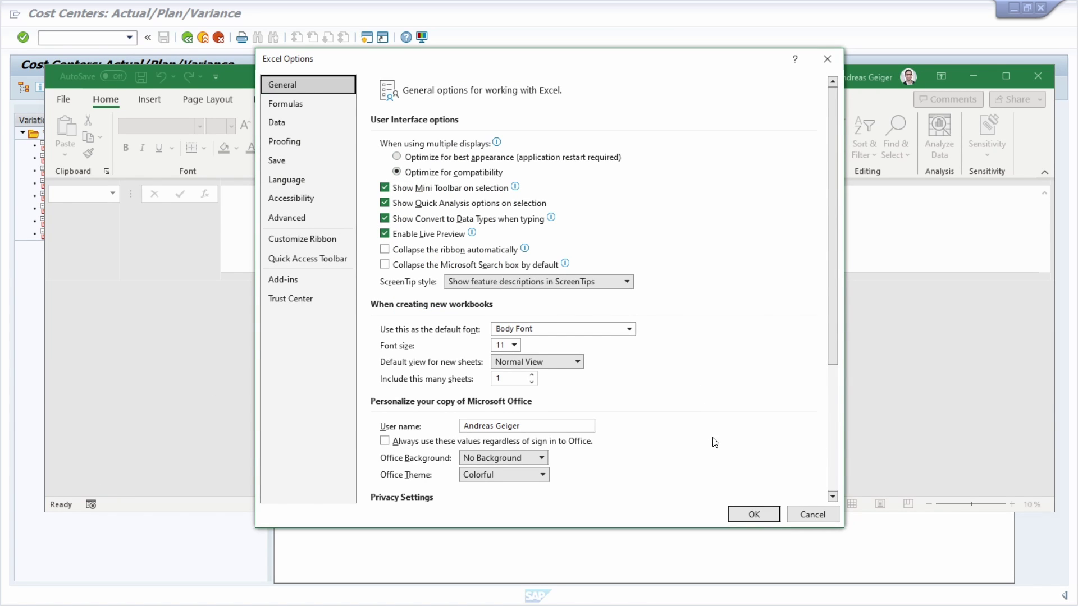
click(754, 512)
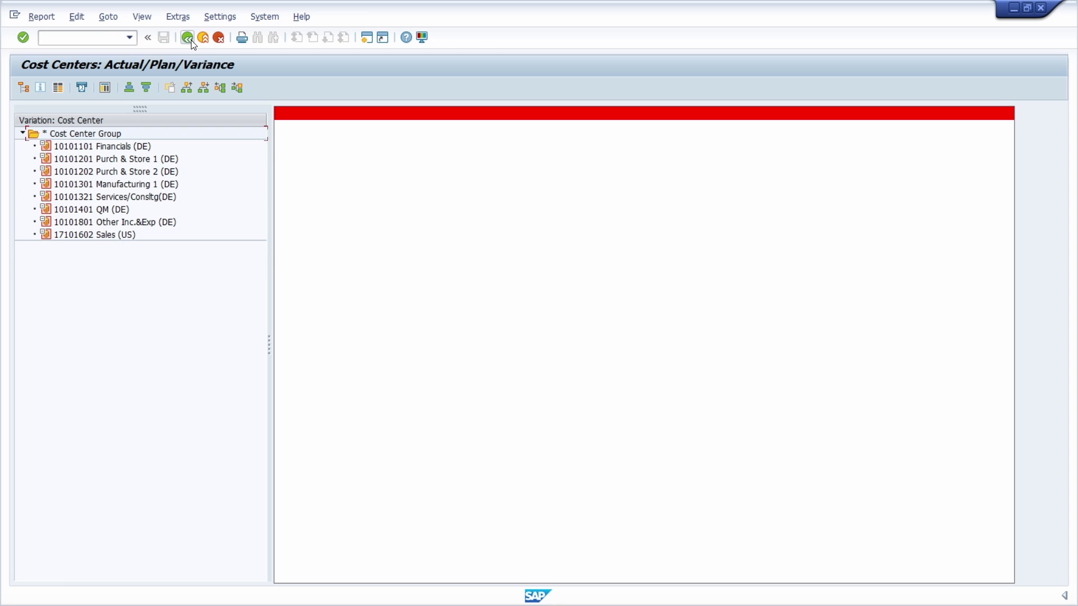
Exit the report with Back, confirm Yes, and end the session with /nex.
click(188, 38)
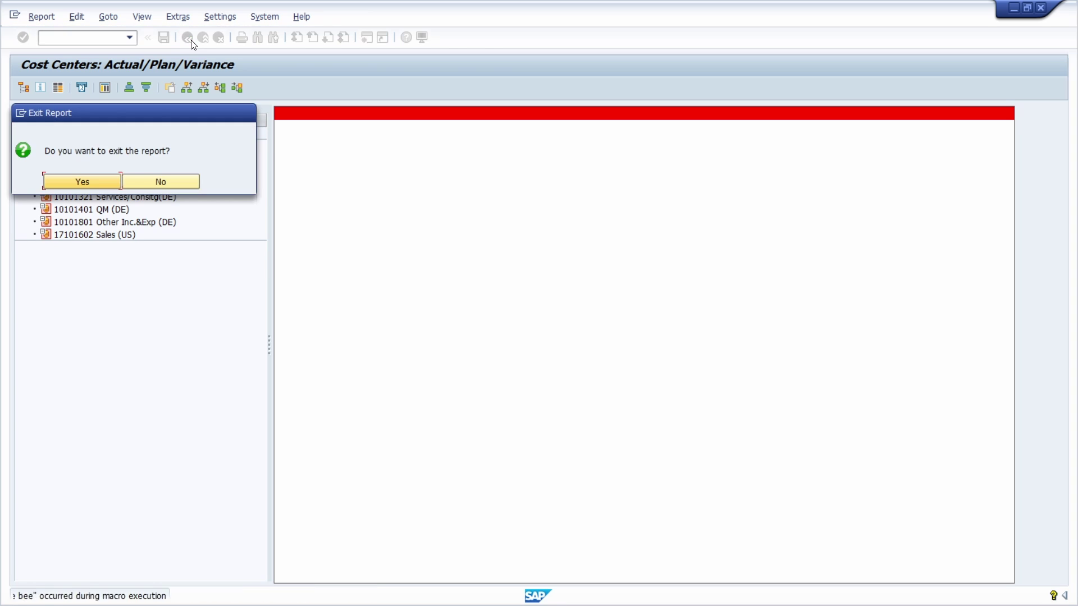
click(100, 181)
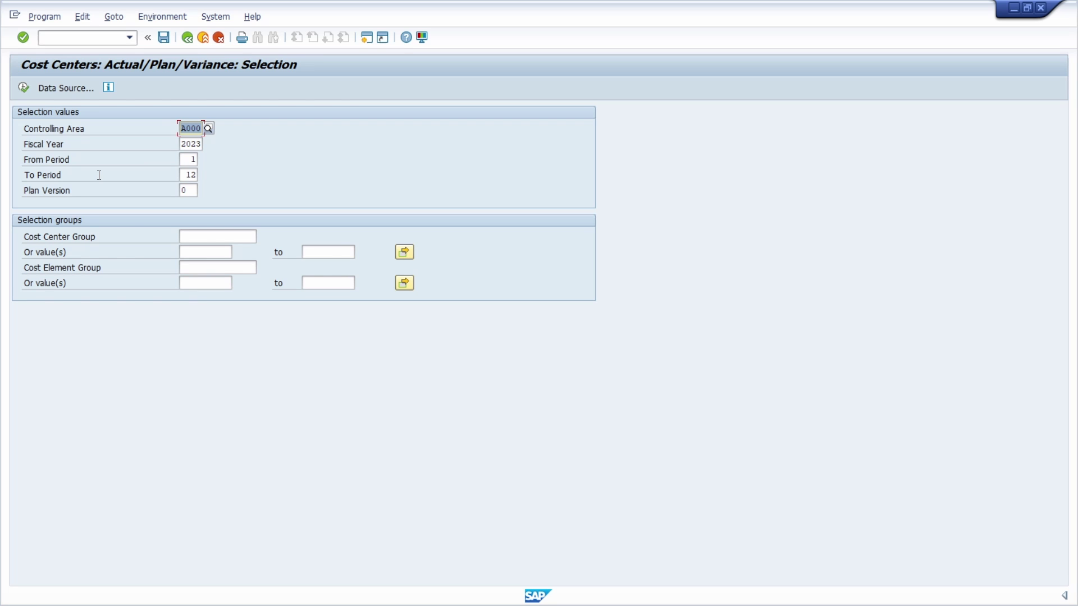
click(75, 37)
text(/nex)
key(Return)
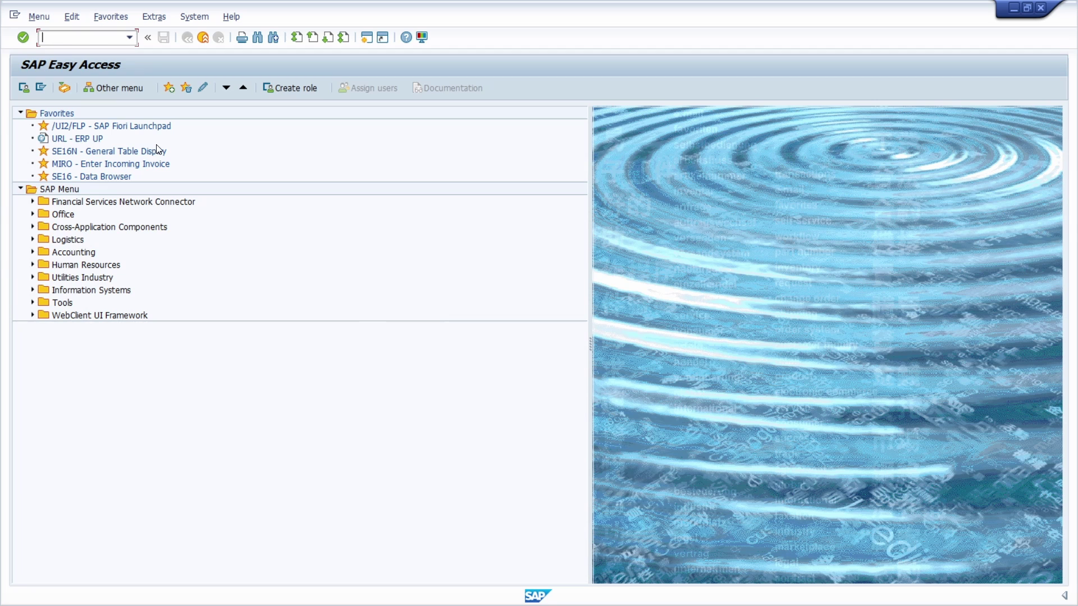
Launch S_ALR_87013611 from Cost Center Accounting > Plan/Actual Comparisons and clear controlling area 0001.
click(33, 252)
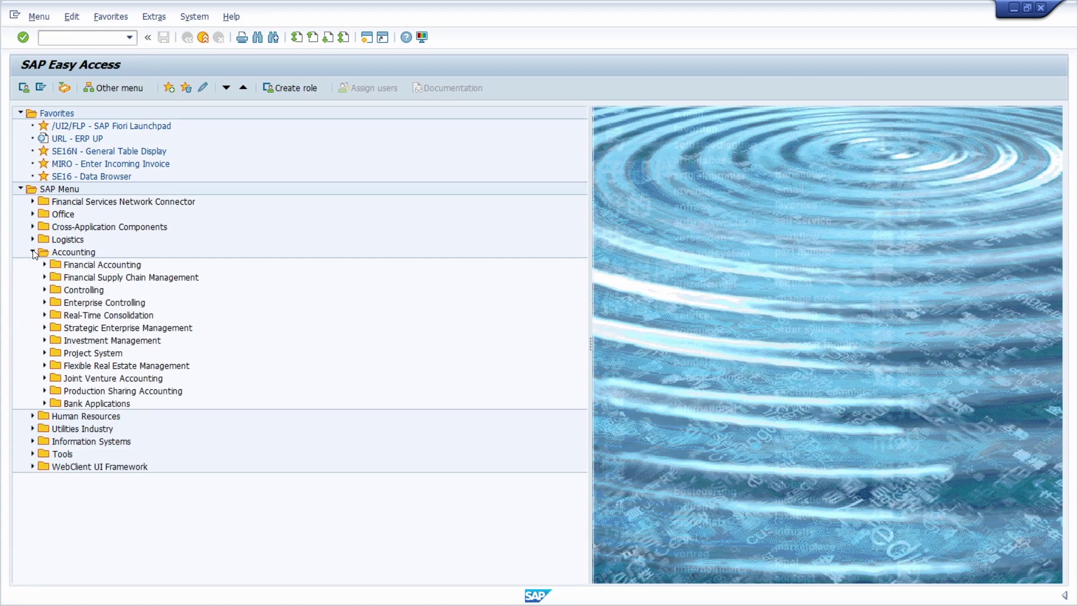
click(44, 290)
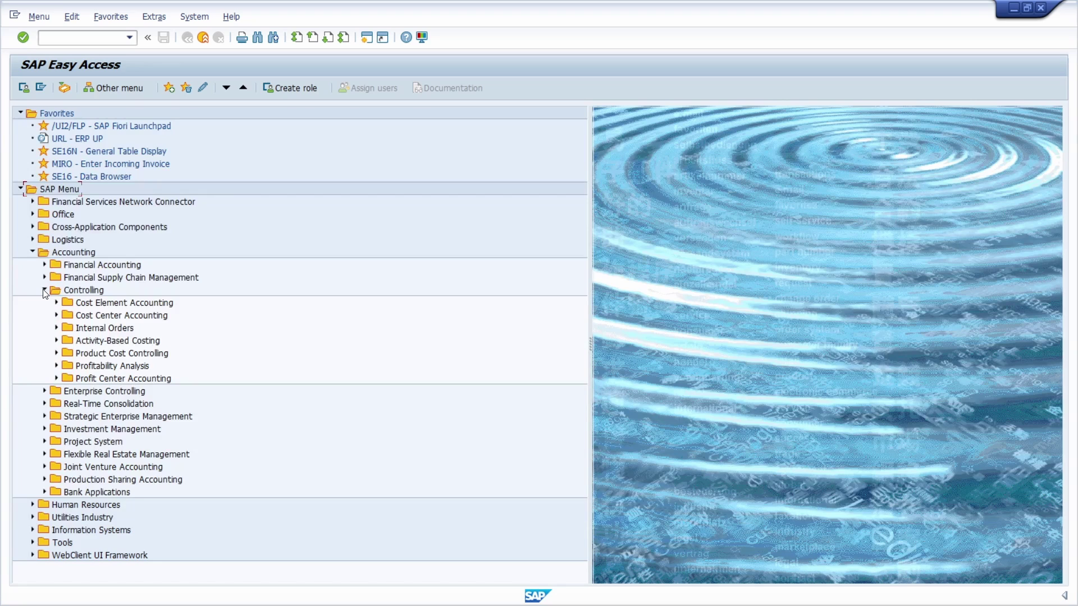
click(56, 315)
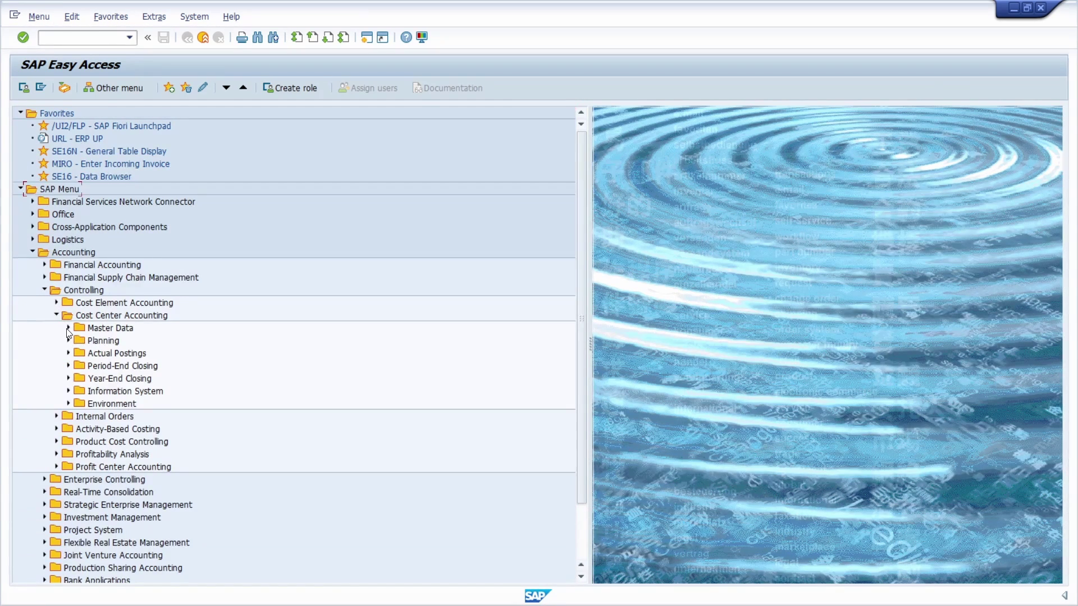
click(69, 391)
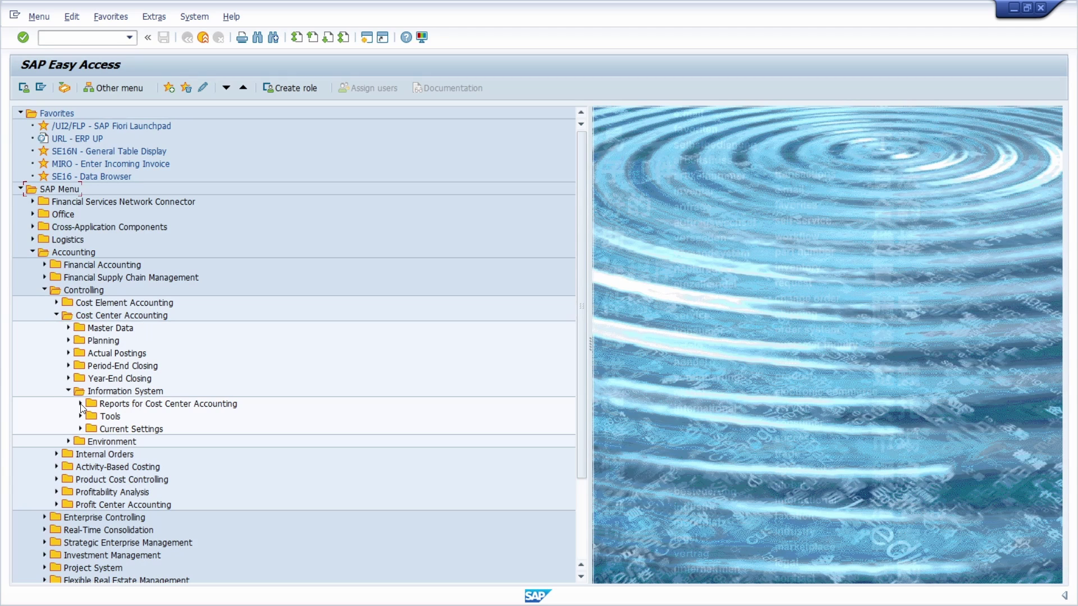
click(81, 404)
click(92, 416)
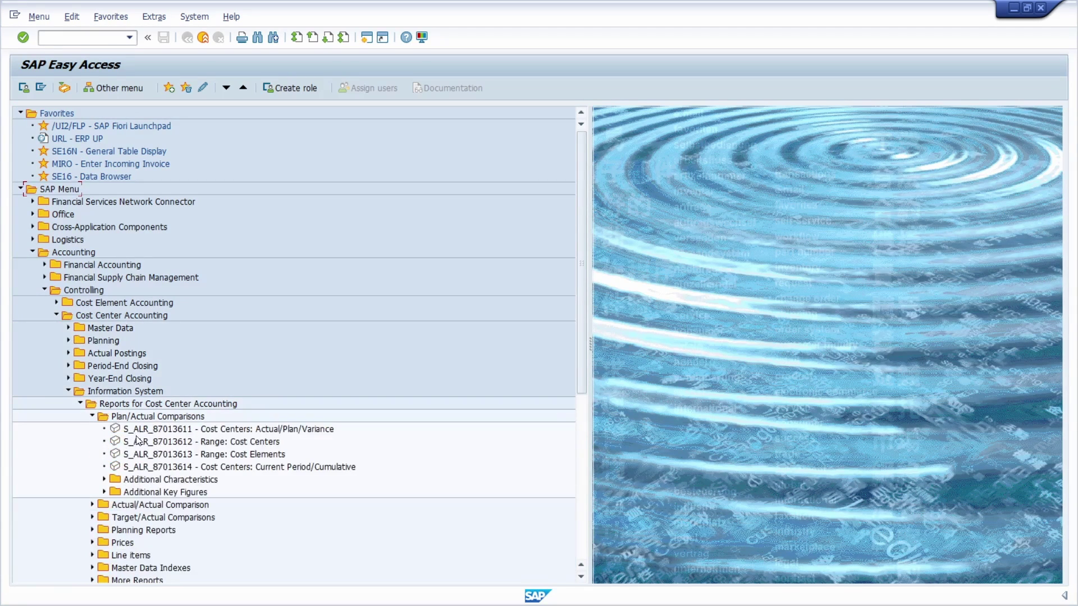
click(171, 428)
double_click(177, 429)
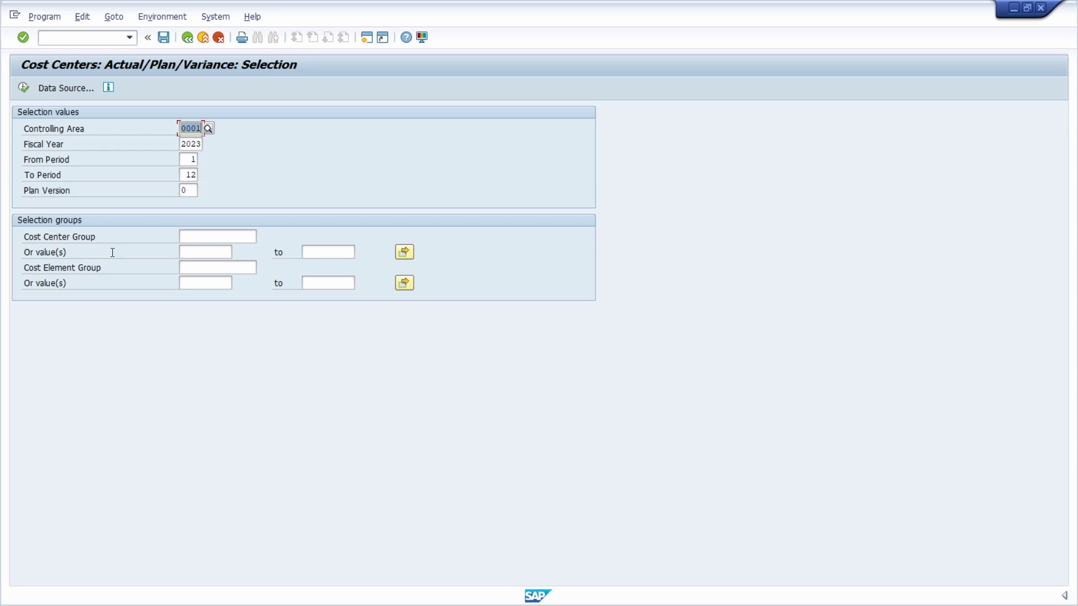
key(BackSpace)
Execute the report with controlling area A000 to show the in-place Excel sheet.
click(26, 89)
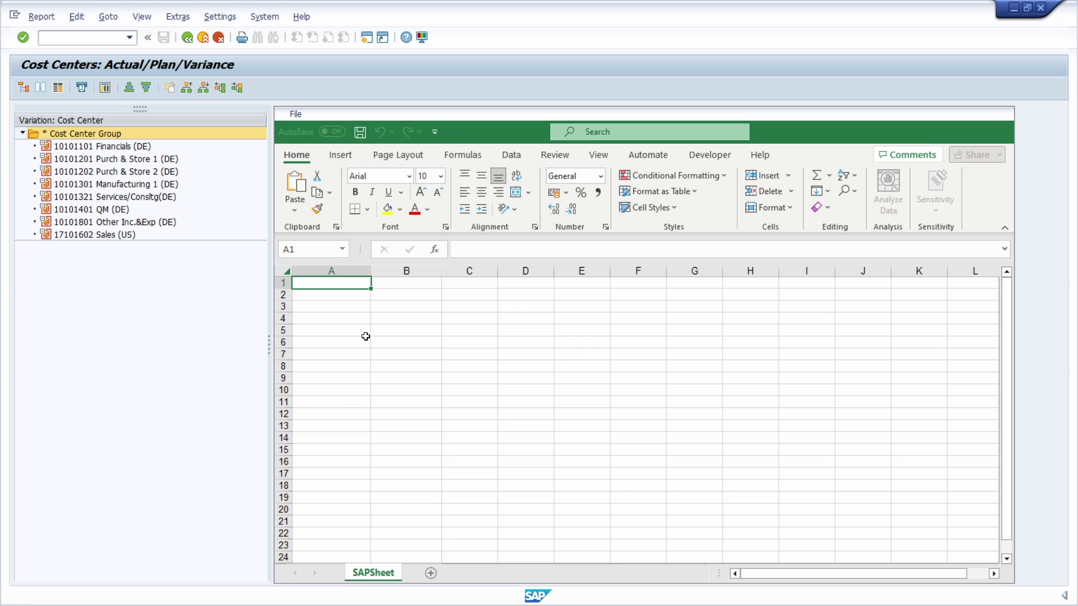
Activate the embedded worksheet at B7 and open Options from Excel's start screen.
click(380, 353)
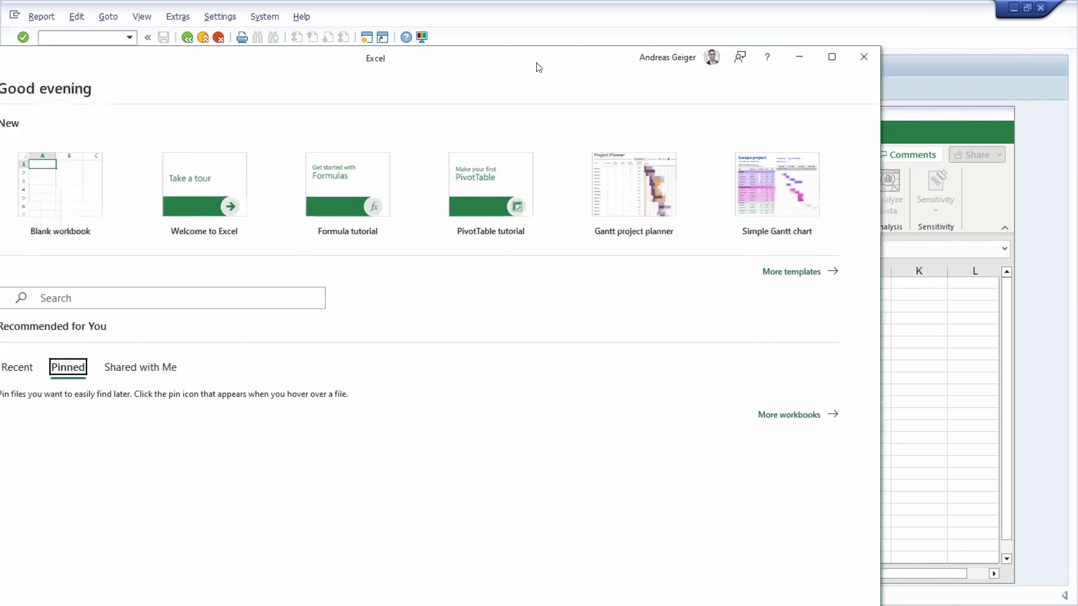
drag(537, 66, 689, 25)
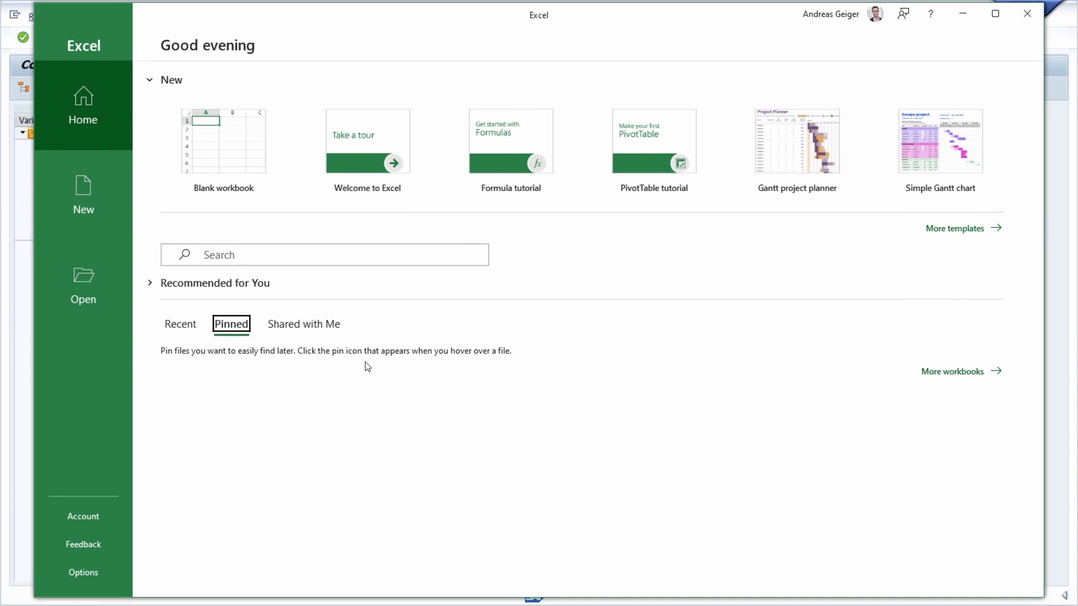
click(85, 574)
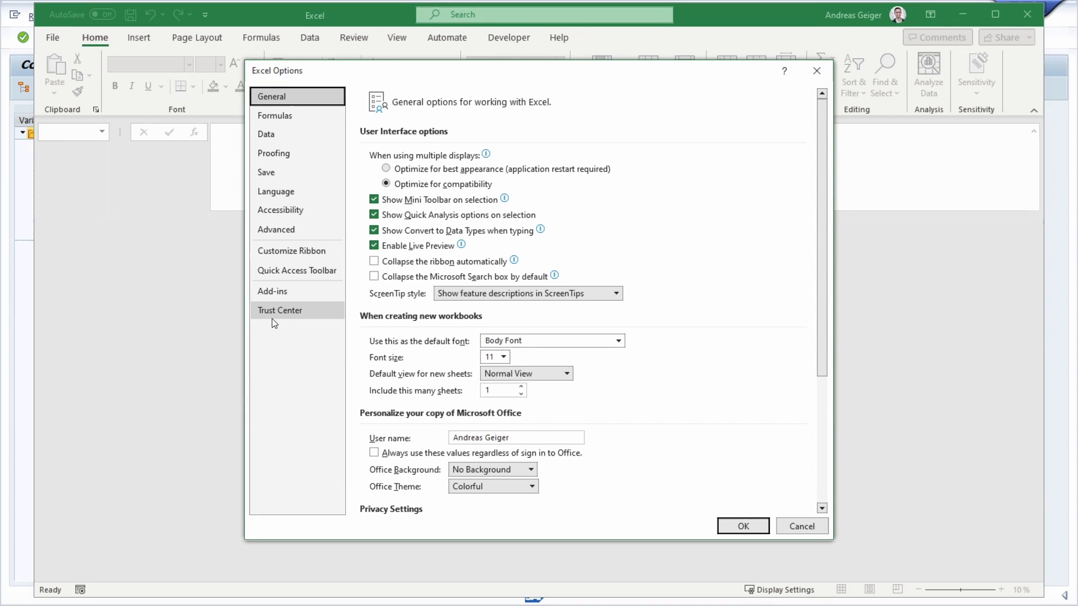
In Trust Center Settings > Macro Settings, select 'Enable VBA macros' and confirm with OK.
click(291, 314)
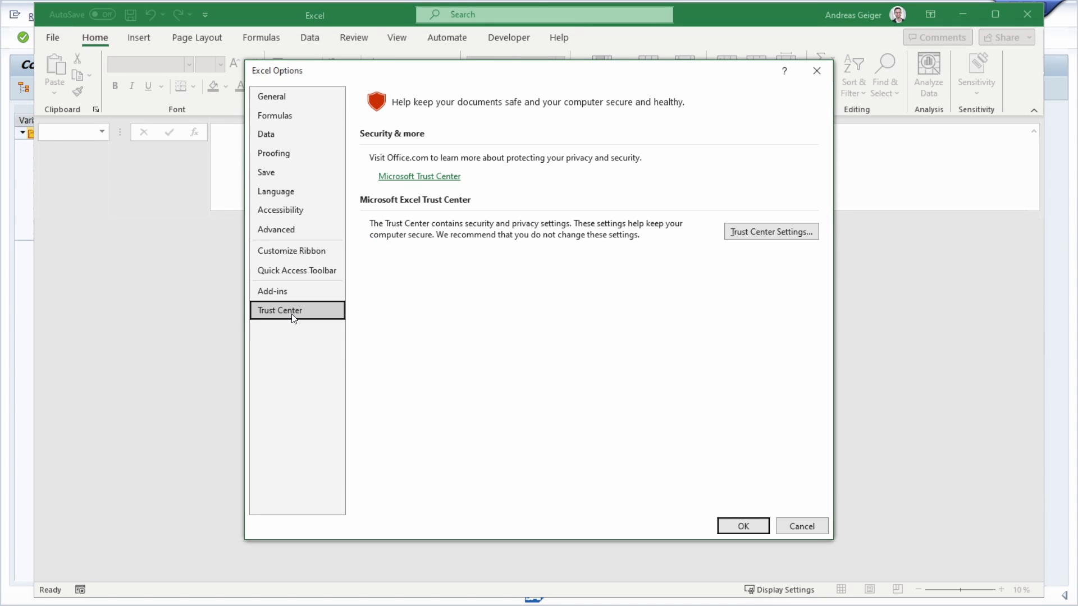
click(773, 235)
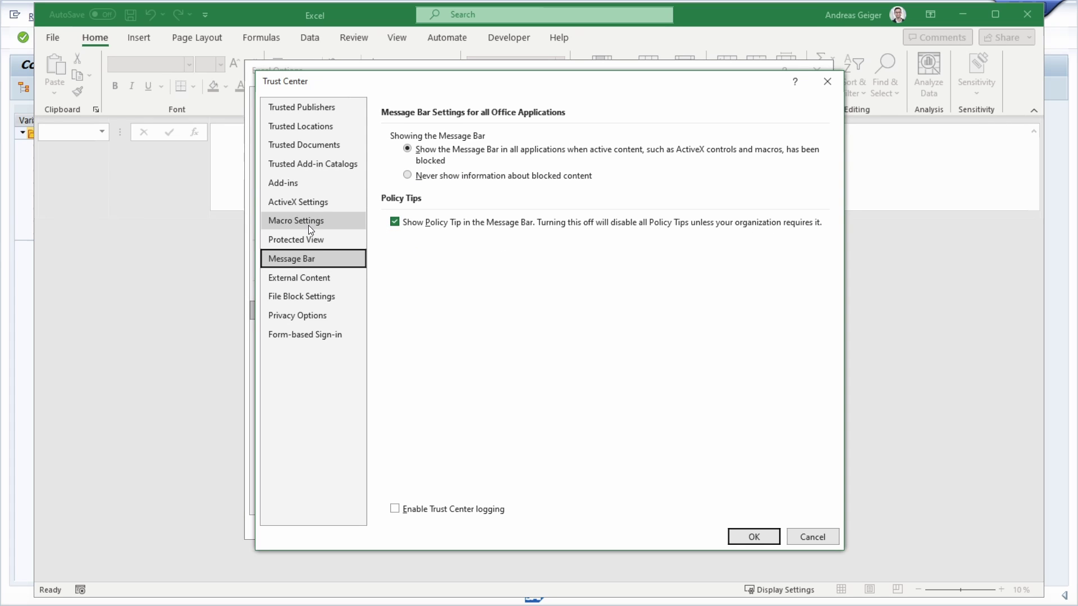
click(287, 223)
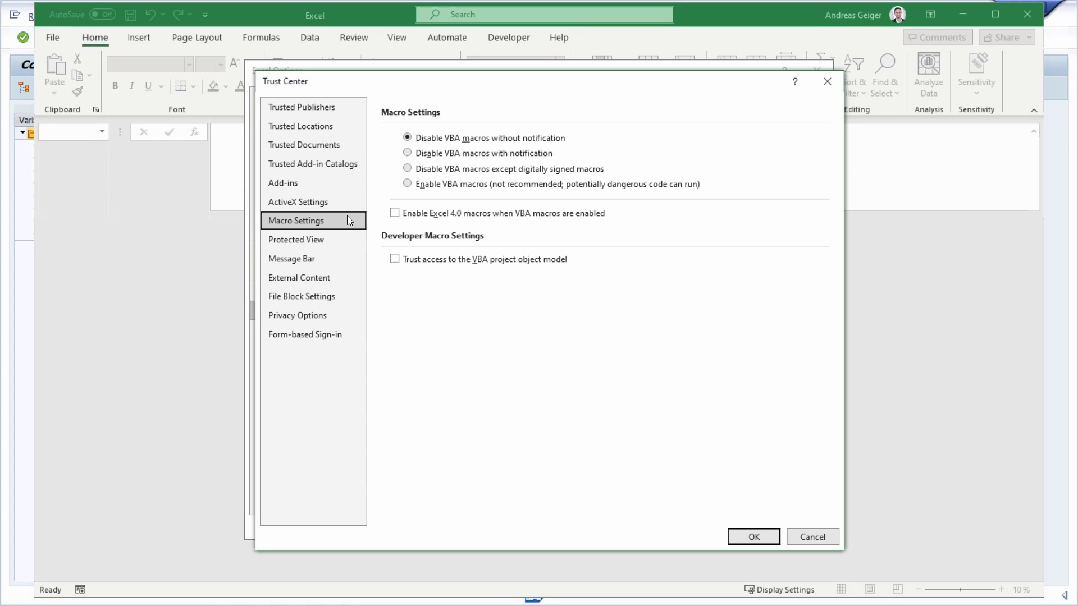
click(411, 185)
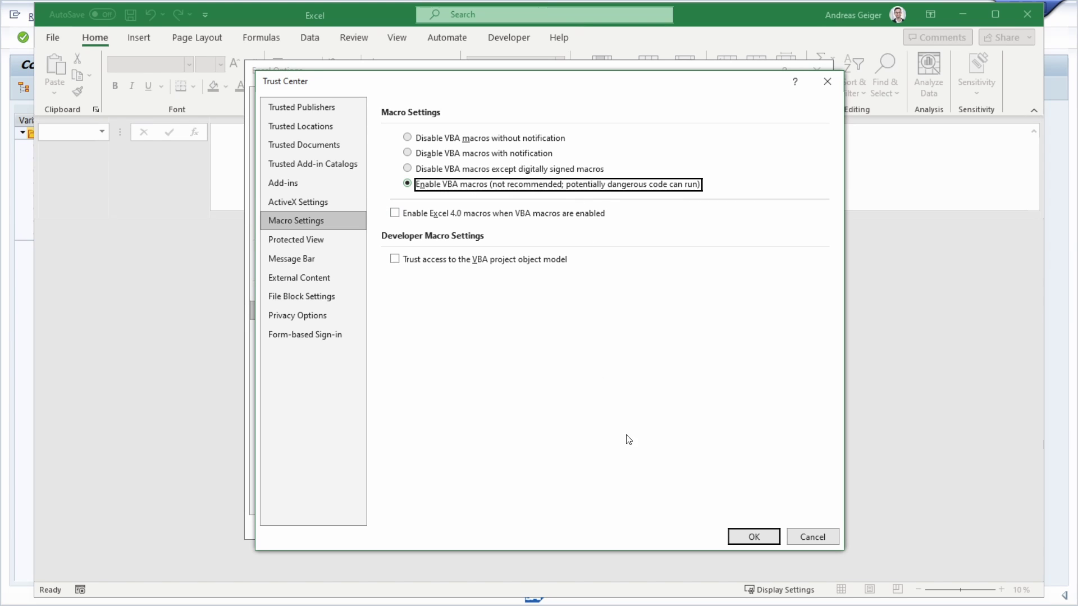
click(745, 536)
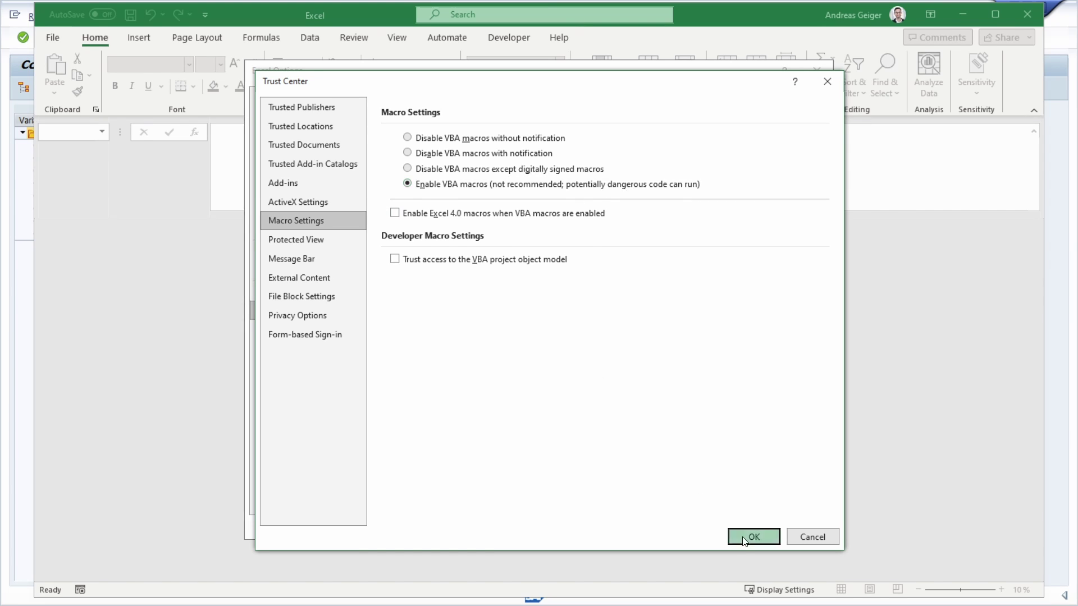
Close Excel Options, exit the report with F3 and Yes, then re-execute it.
click(738, 528)
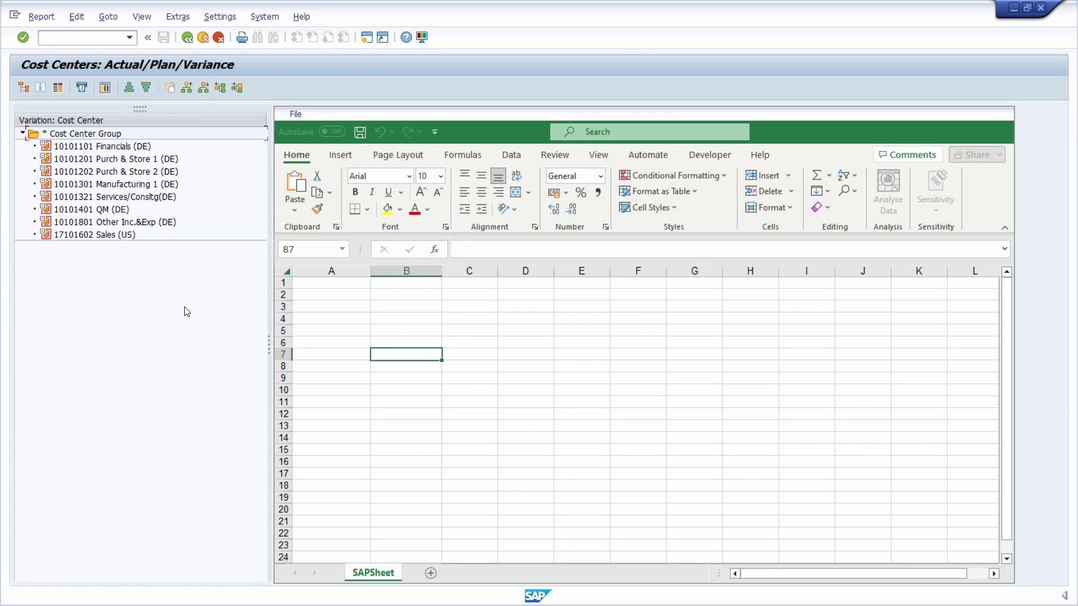
key(F3)
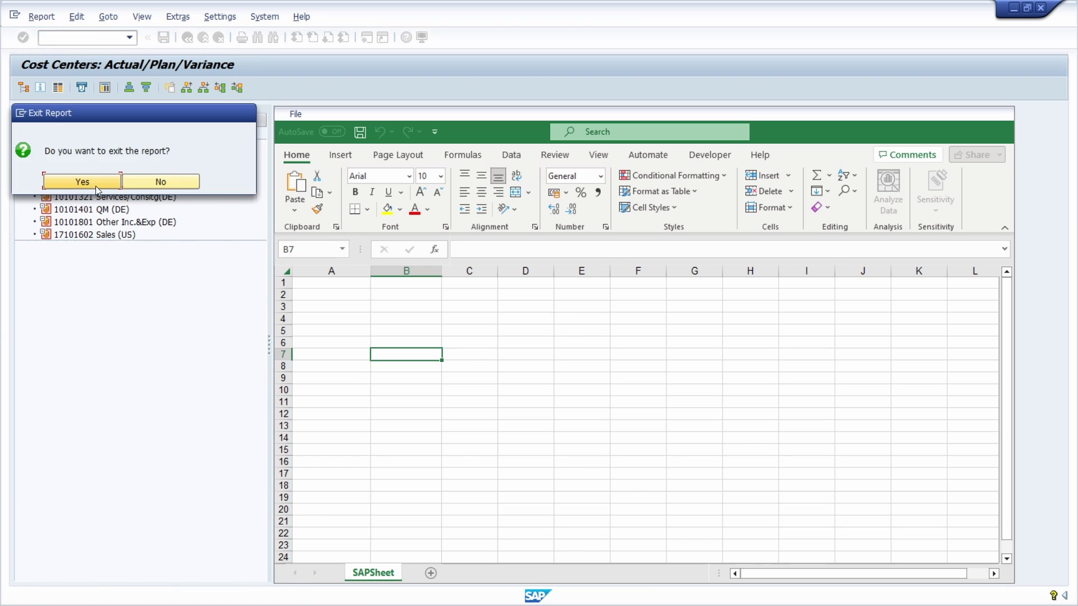
click(83, 182)
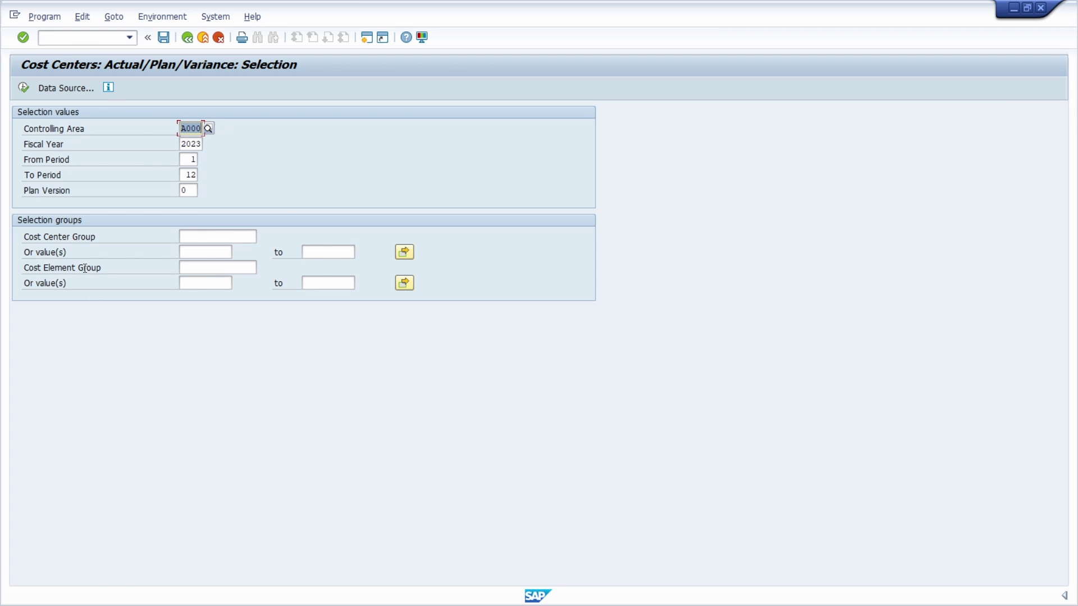
click(24, 85)
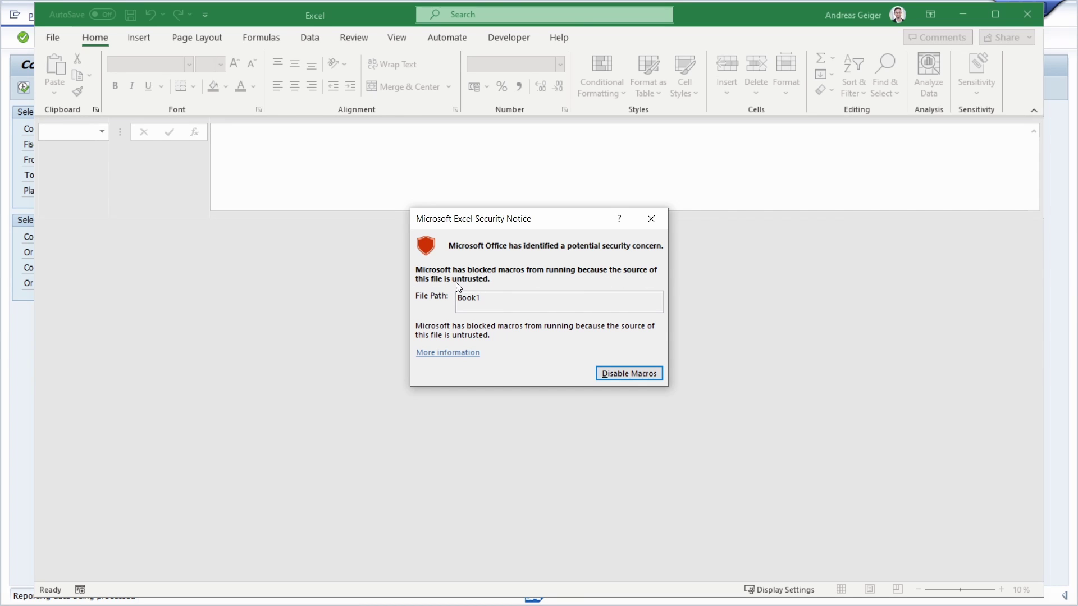
Dismiss the Excel Security Notice about Book1's blocked macros.
drag(457, 301, 493, 301)
click(503, 302)
click(630, 376)
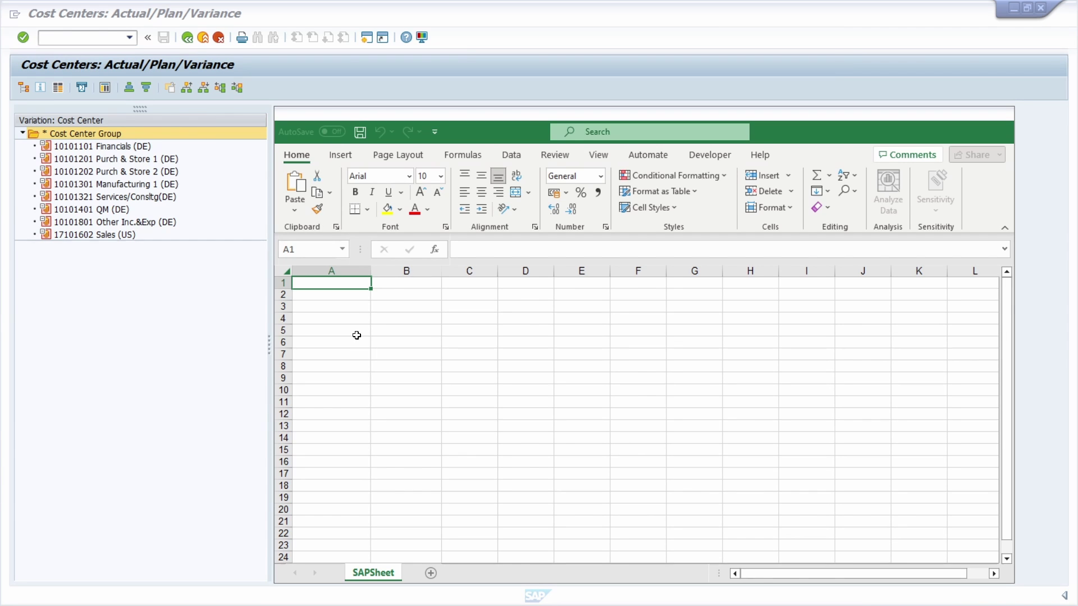
Set the report's Office Integration output type to XLSM Microsoft Excel 2007 and confirm.
click(356, 332)
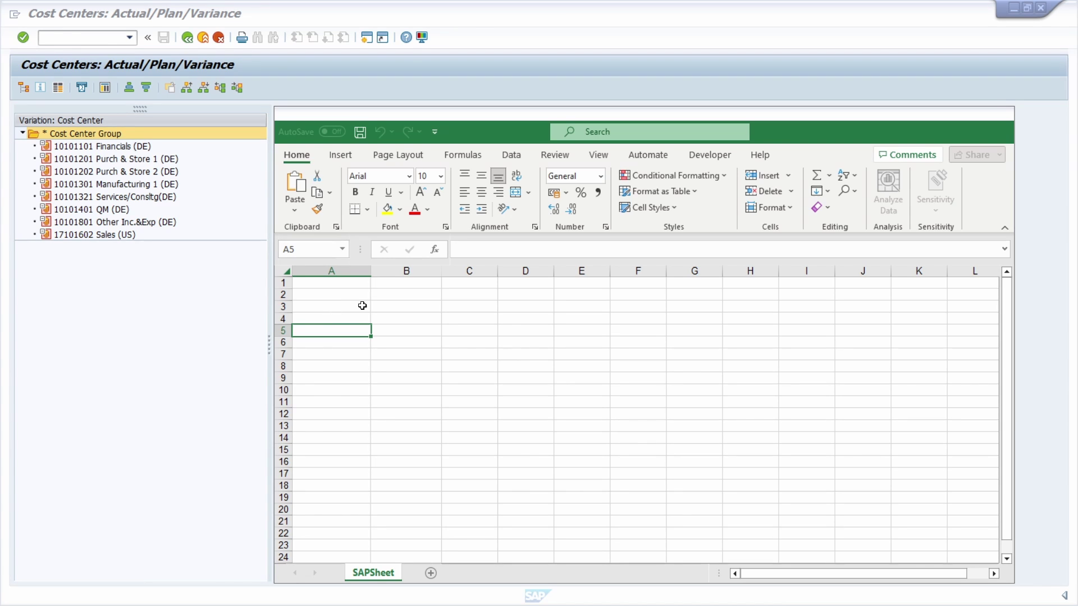
click(58, 88)
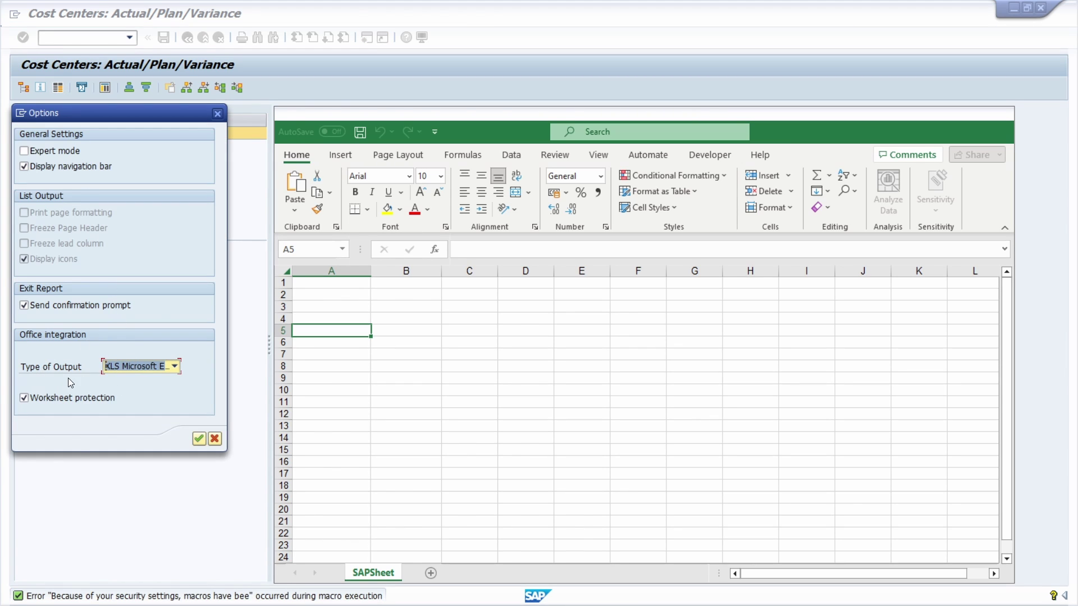
click(174, 366)
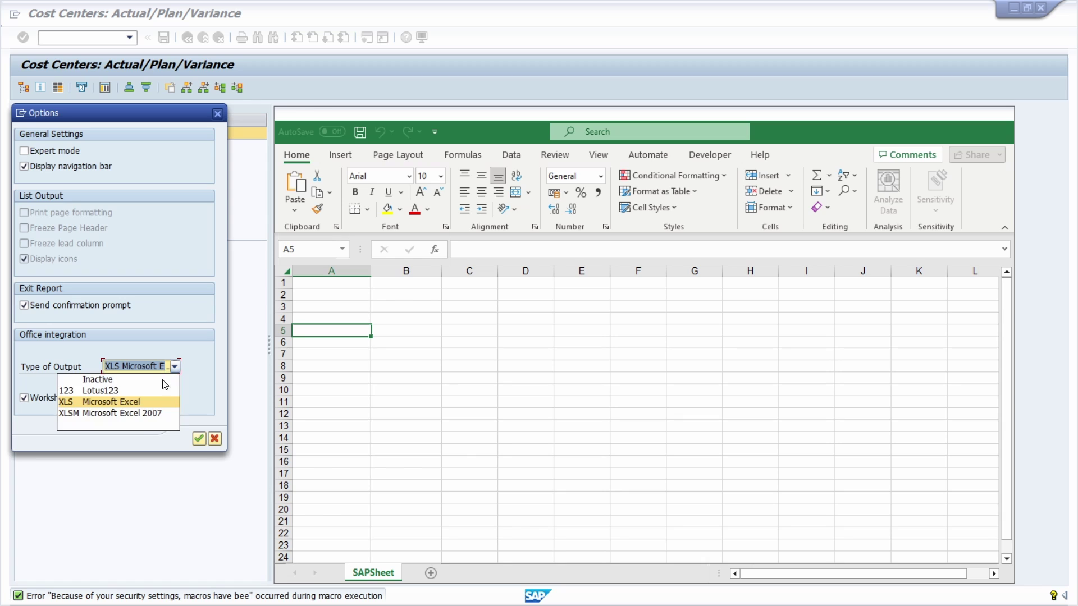
click(97, 414)
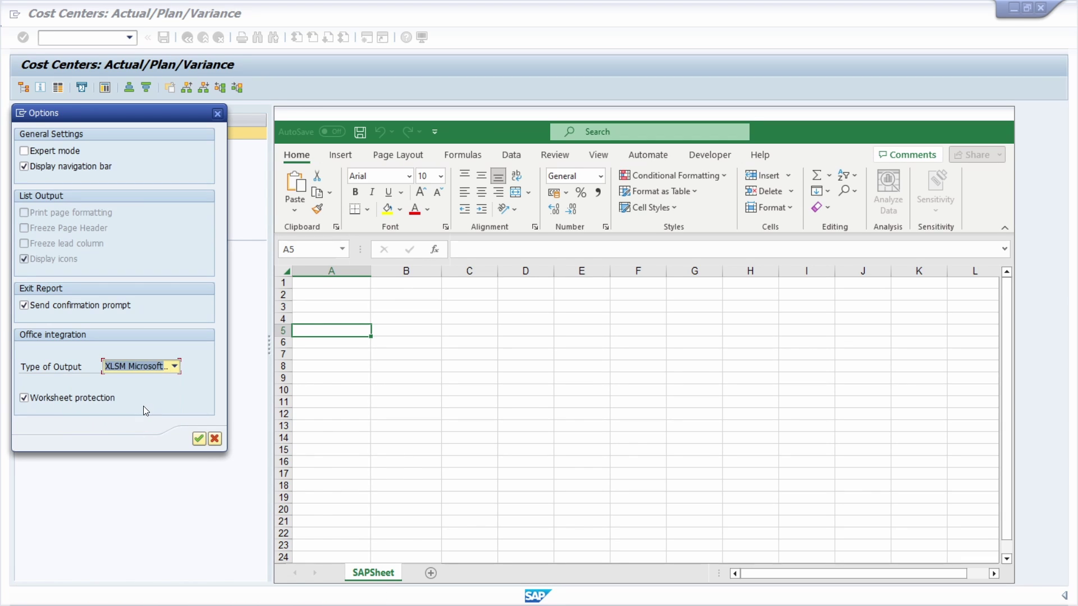
click(199, 439)
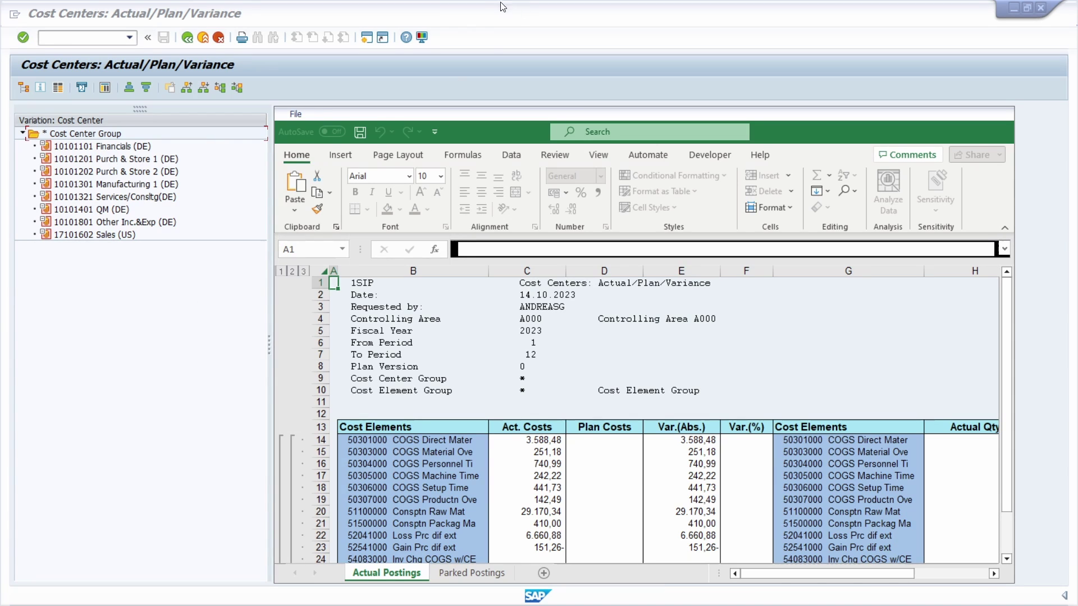
Open Options from the Customize Local Layout menu.
click(422, 37)
click(473, 58)
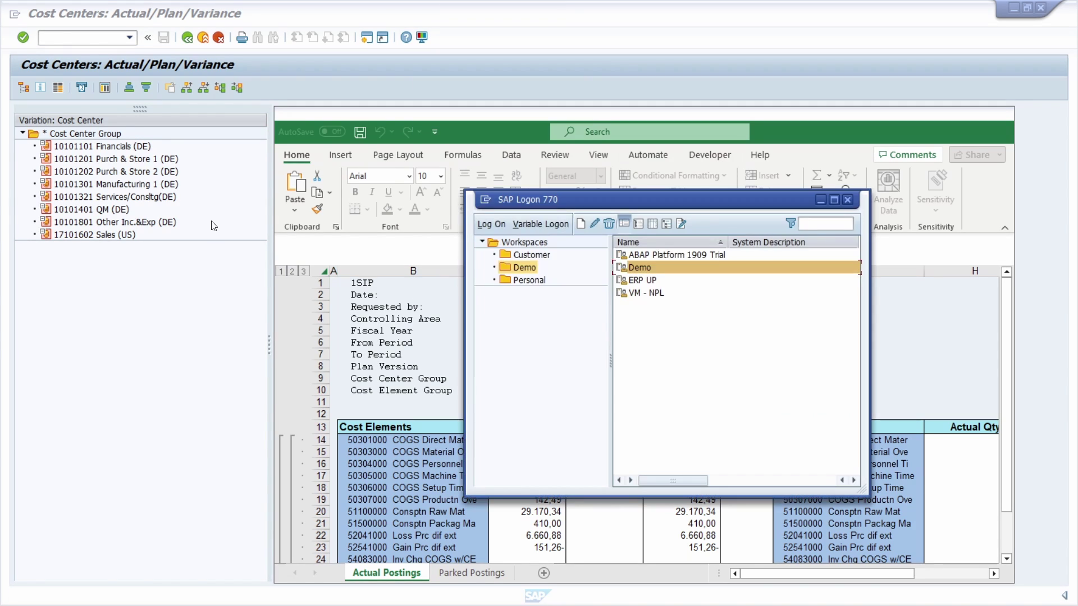
Open the SAP GUI Options at the Accessibility & Scripting > Accessibility page.
click(486, 201)
click(525, 314)
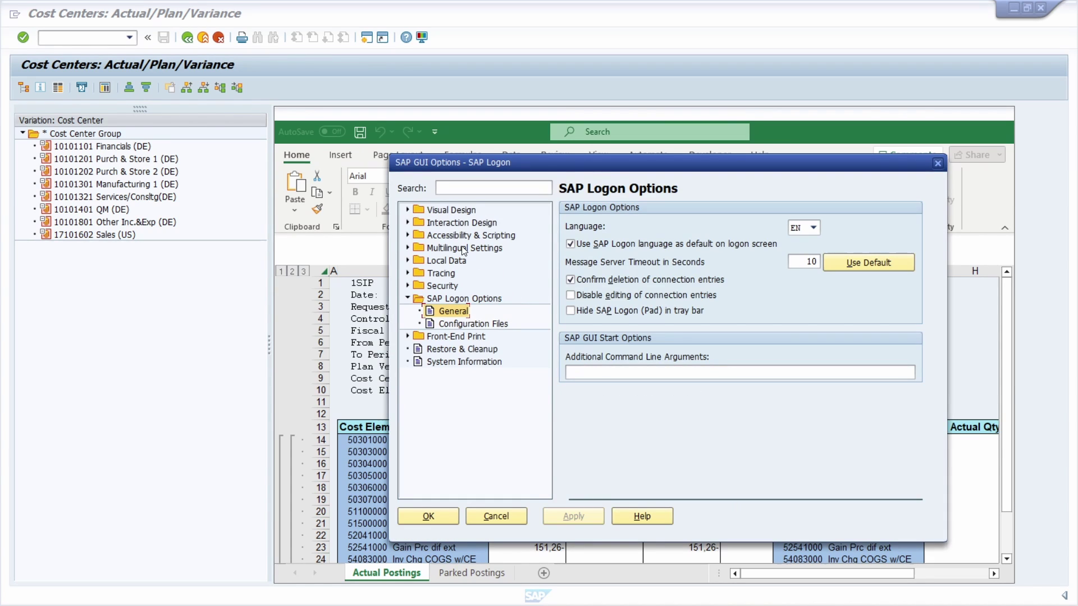
click(448, 237)
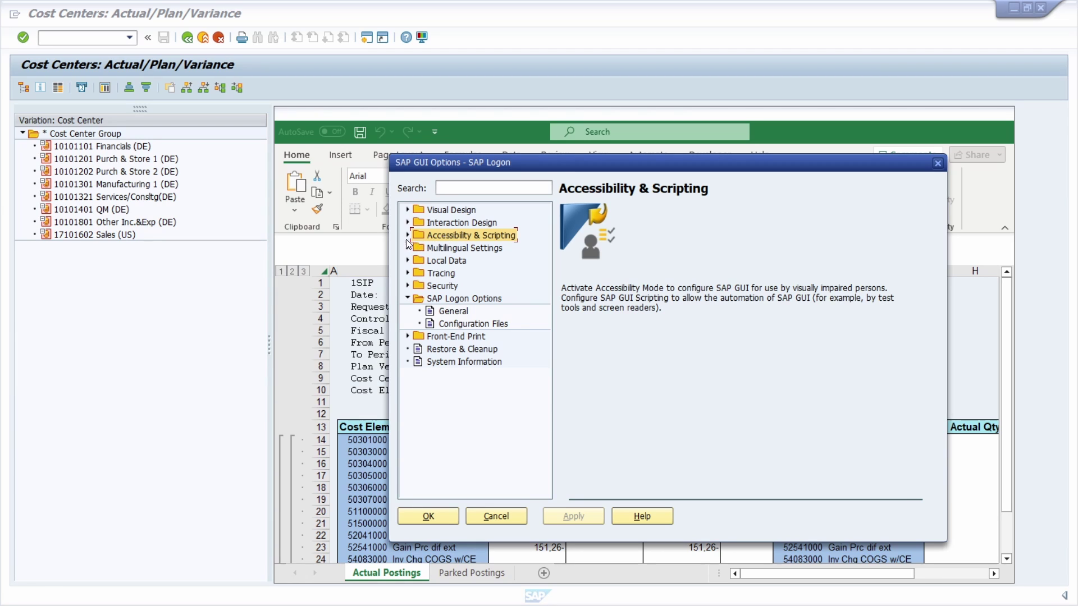
click(406, 236)
click(460, 249)
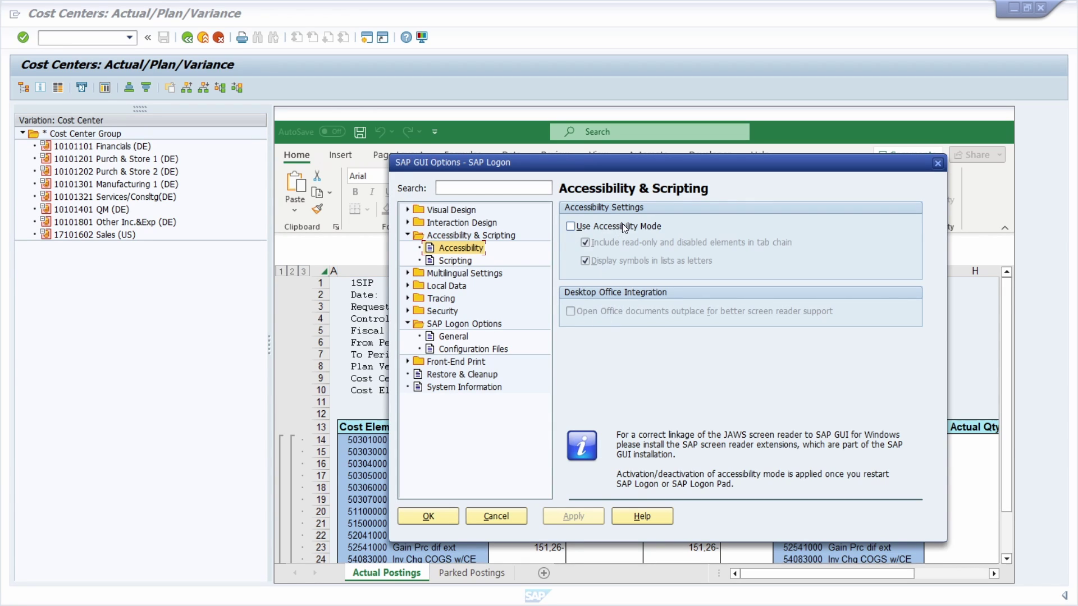
Keep accessibility mode off, stop opening Office documents outplace, and save the options.
click(570, 226)
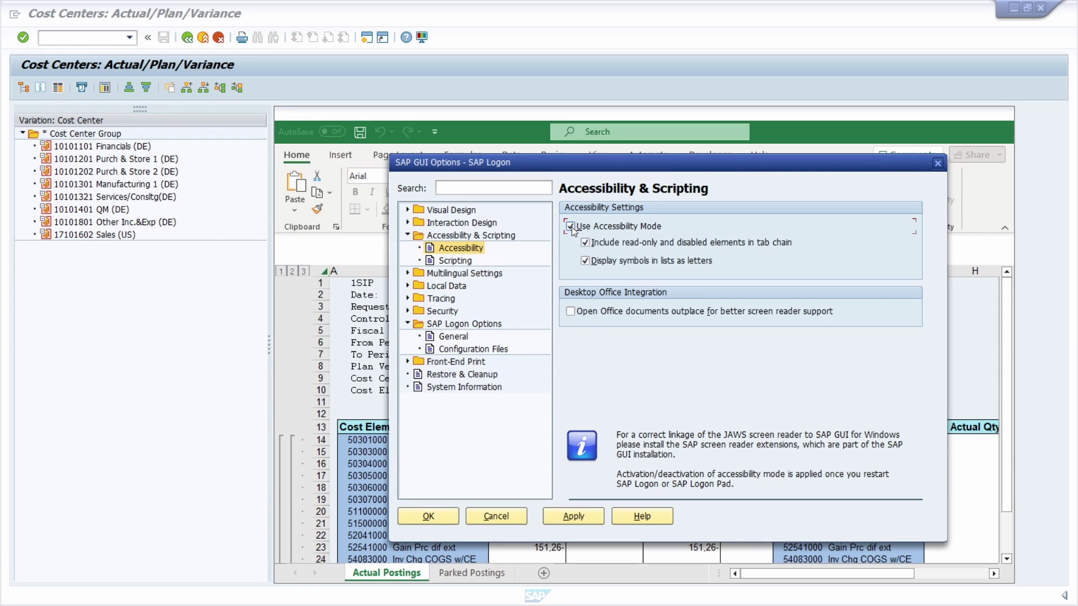
click(572, 313)
click(571, 226)
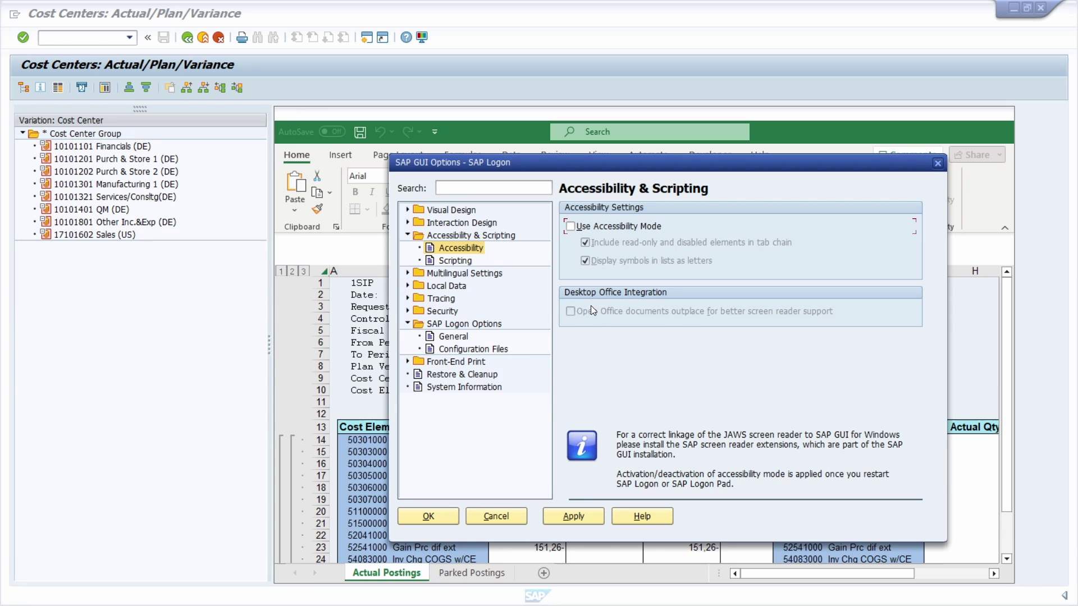
click(573, 517)
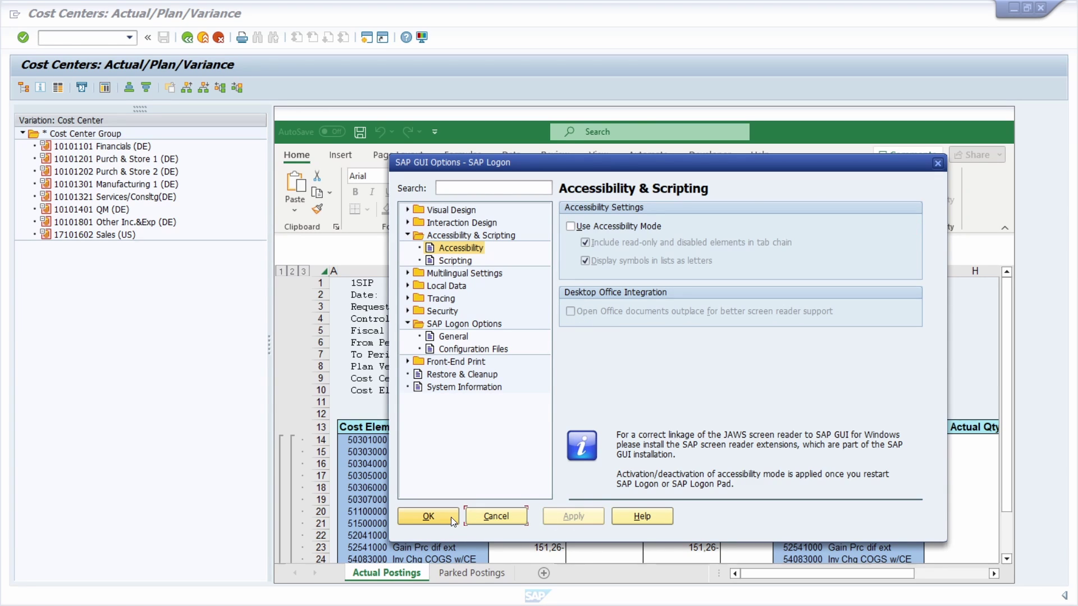
click(432, 516)
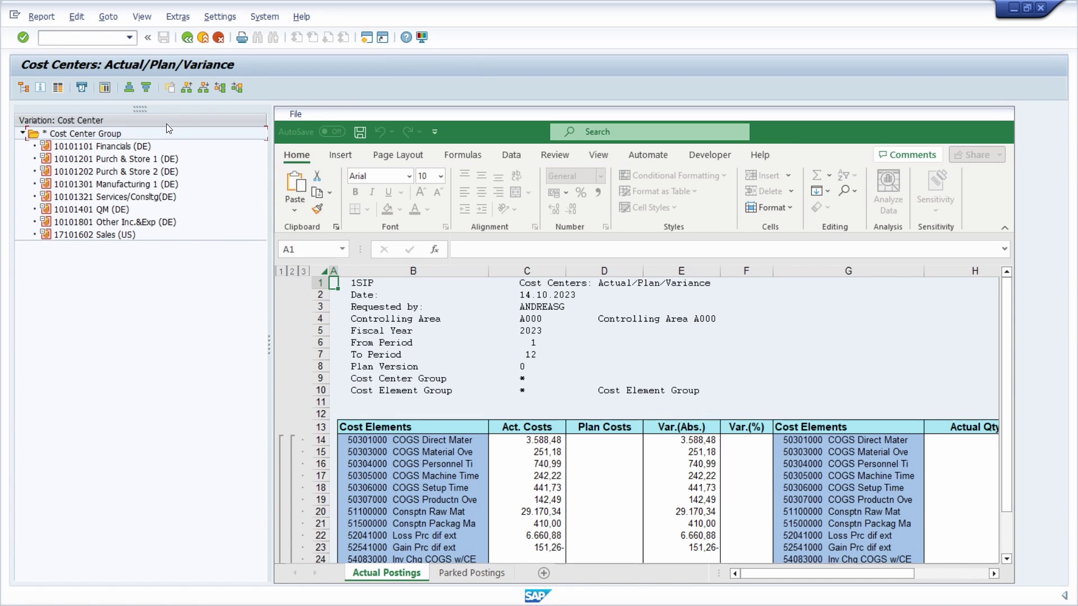
Go Back from the cost center report and confirm Yes to exit it.
click(188, 39)
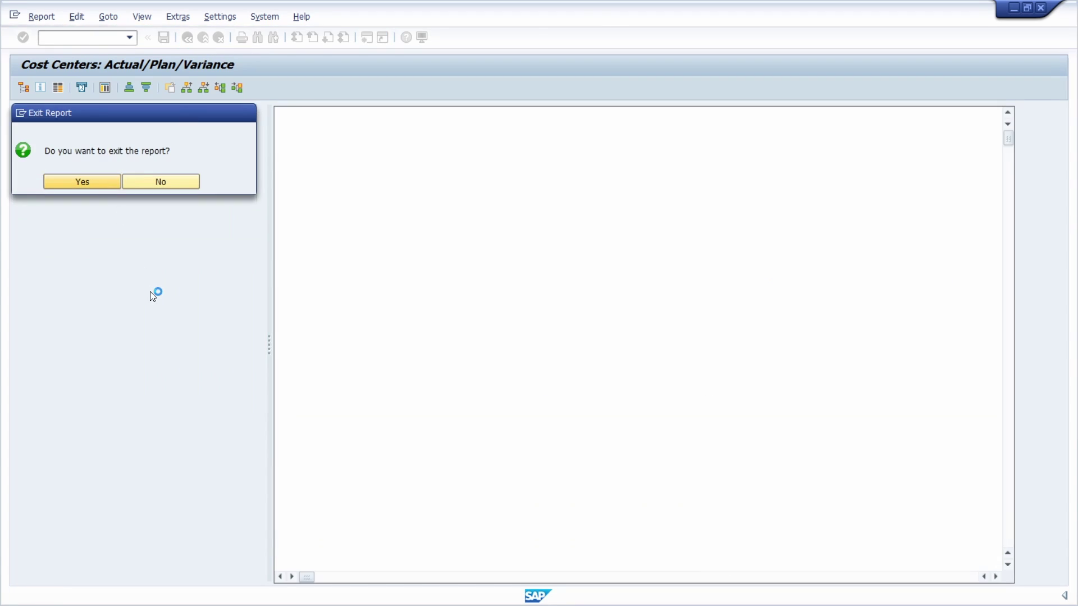
key(Return)
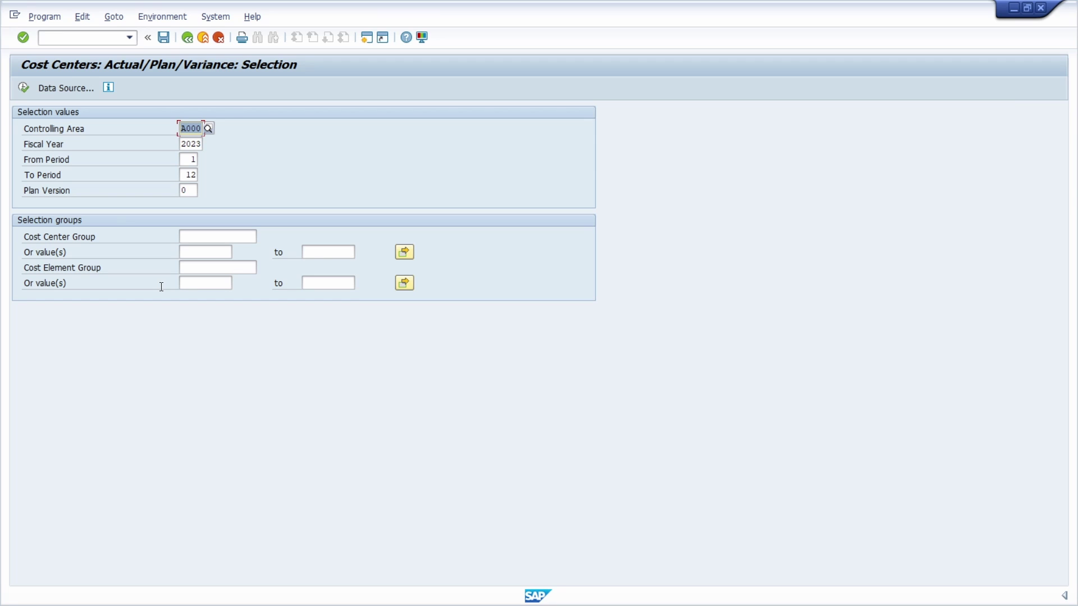